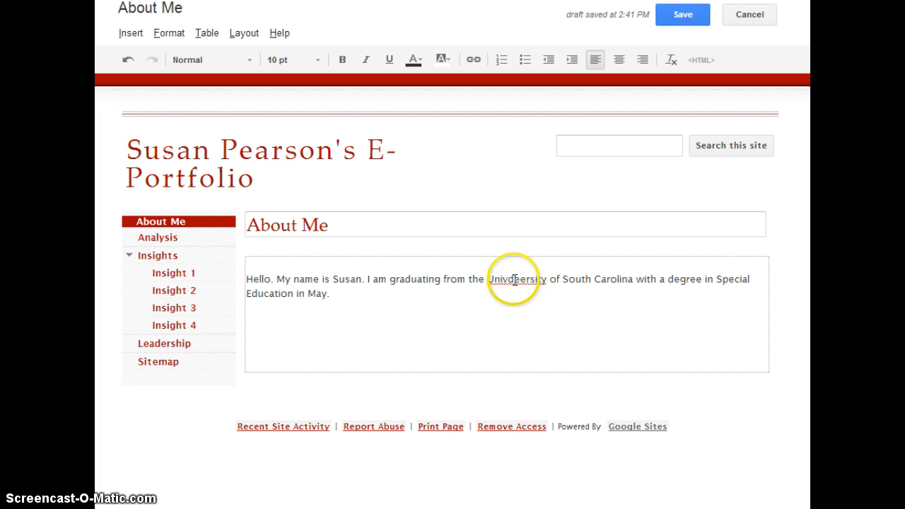
Correct 'Univdersity' to 'University' and set the whole intro paragraph to 12 pt
{"action": "left_click", "coordinate": [514, 279]}
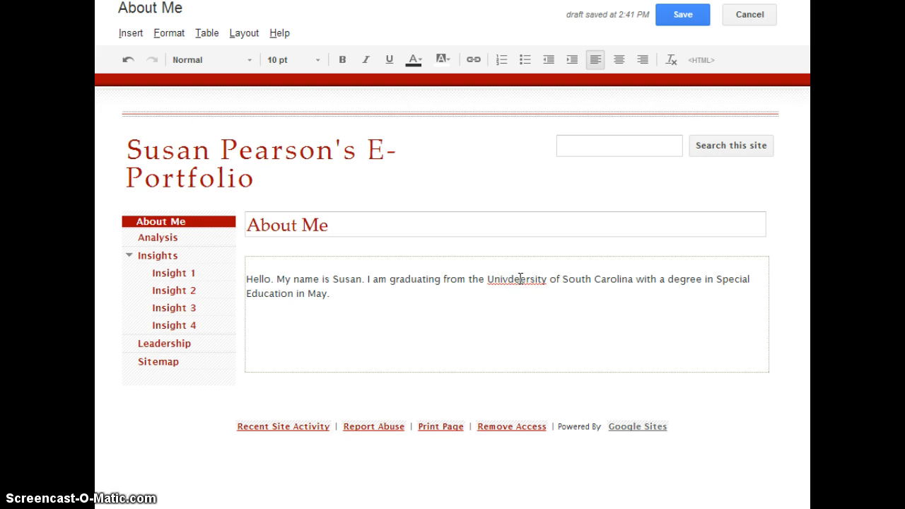
{"action": "key", "text": "BackSpace"}
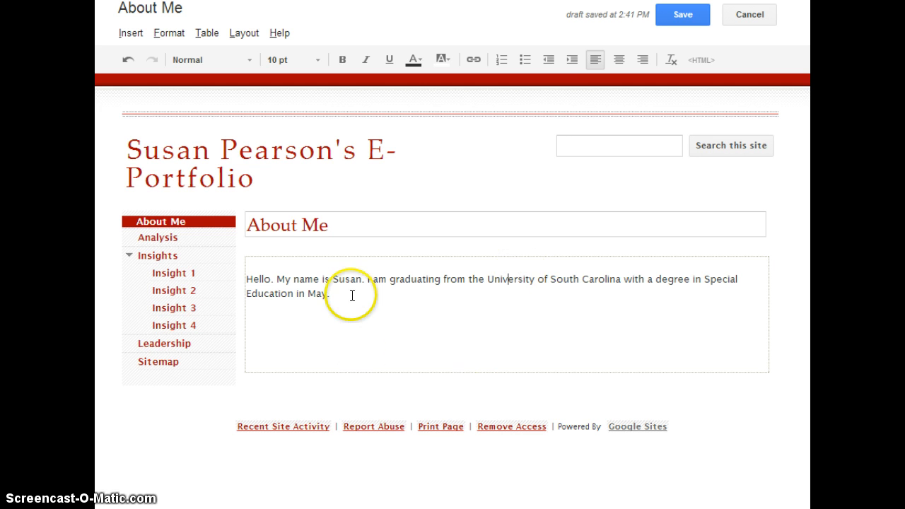
{"action": "left_click_drag", "start_coordinate": [339, 293], "coordinate": [248, 278]}
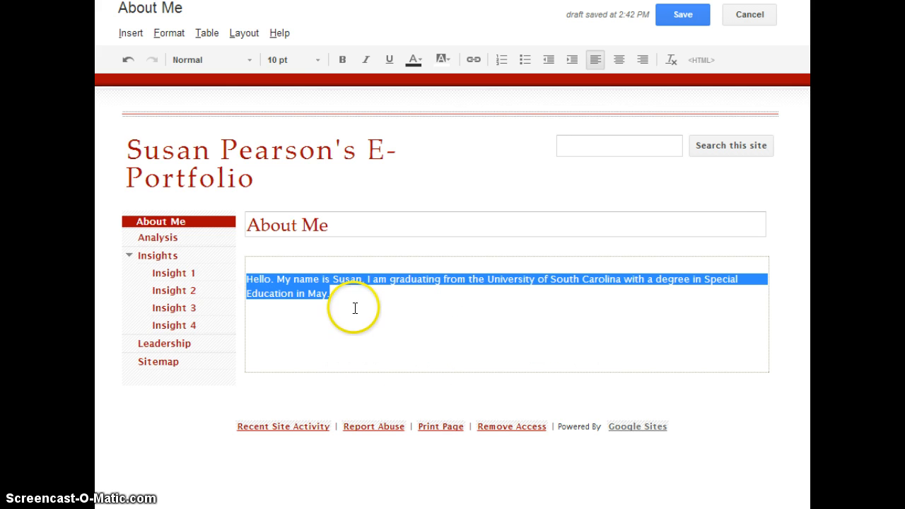
{"action": "left_click", "coordinate": [319, 61]}
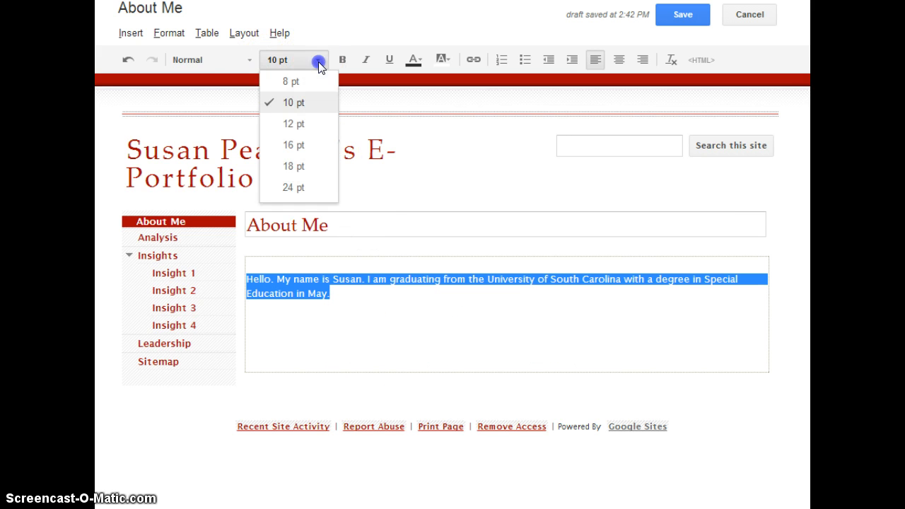
{"action": "left_click", "coordinate": [296, 124]}
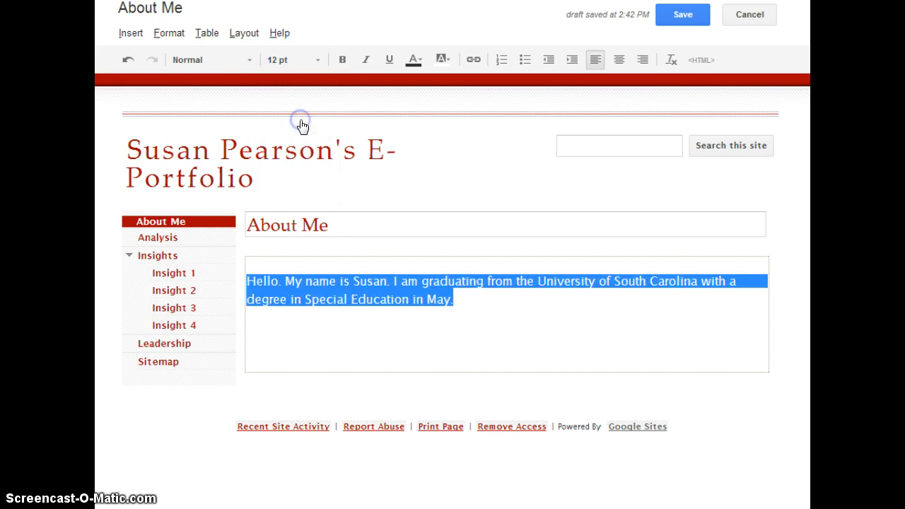
{"action": "left_click", "coordinate": [171, 33]}
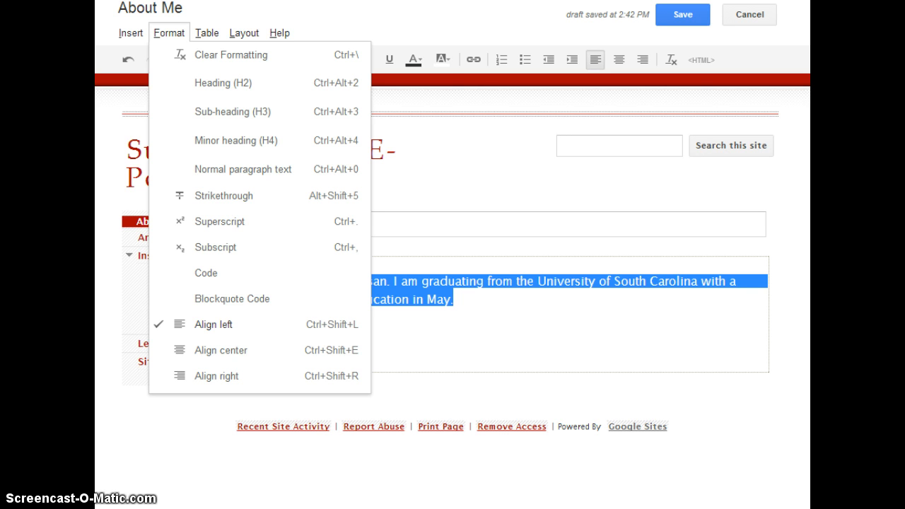
{"action": "left_click", "coordinate": [205, 59]}
{"action": "left_click", "coordinate": [293, 59]}
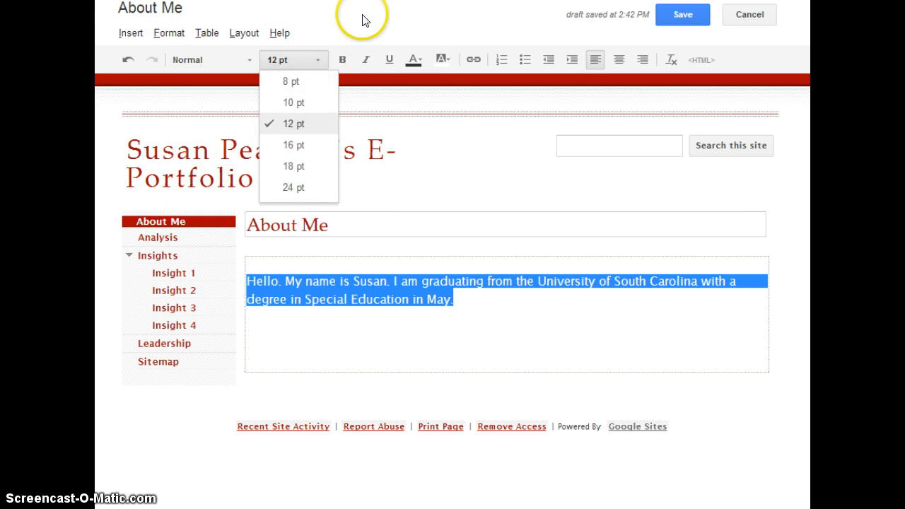
{"action": "left_click", "coordinate": [361, 18]}
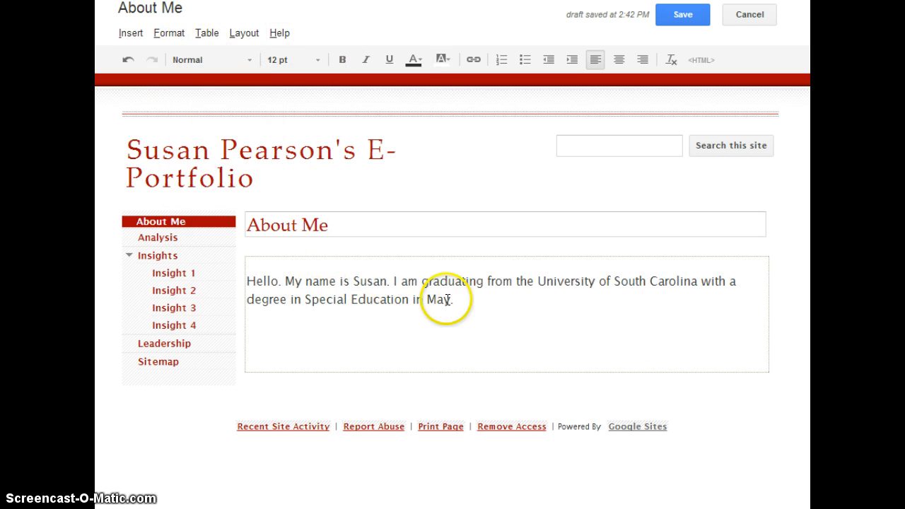
Change the intro paragraph's font to Georgia
{"action": "left_click_drag", "start_coordinate": [448, 300], "coordinate": [230, 290]}
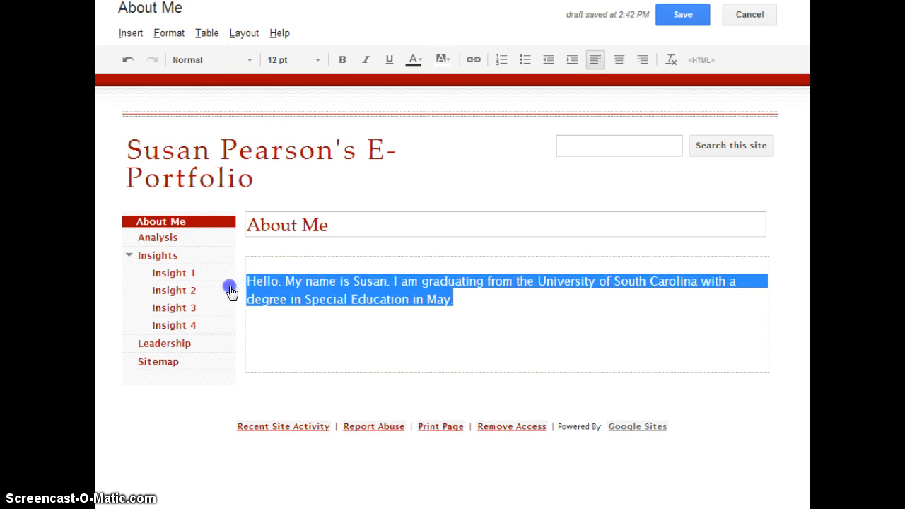
{"action": "left_click", "coordinate": [174, 37]}
{"action": "left_click", "coordinate": [207, 35]}
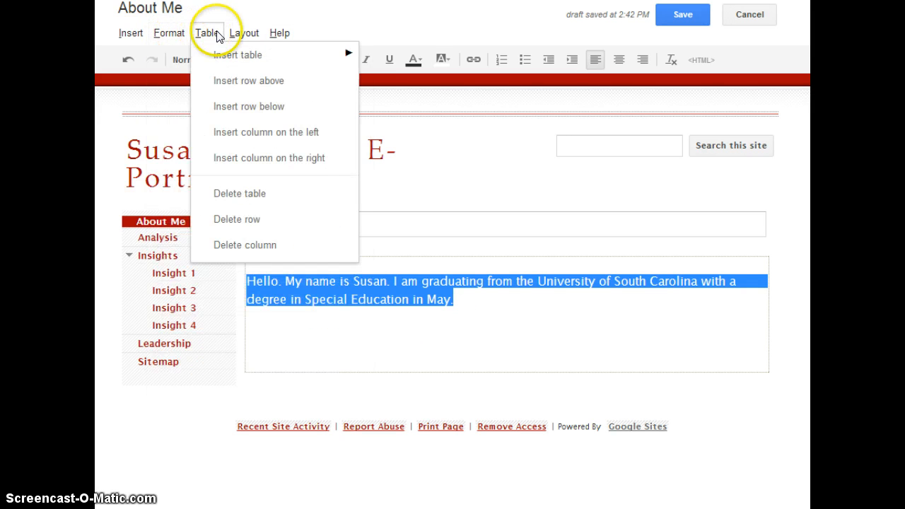
{"action": "left_click", "coordinate": [176, 36]}
{"action": "left_click", "coordinate": [110, 36]}
{"action": "left_click", "coordinate": [169, 33]}
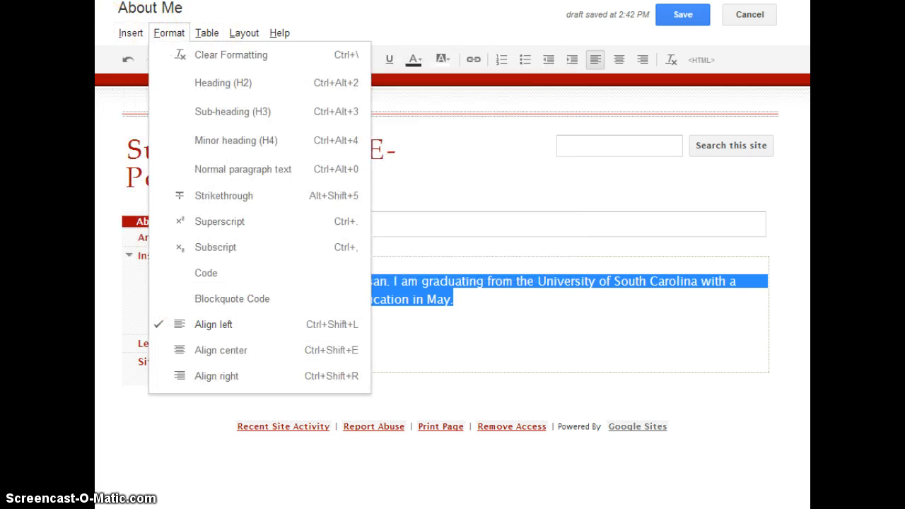
{"action": "left_click", "coordinate": [463, 16]}
{"action": "left_click", "coordinate": [249, 61]}
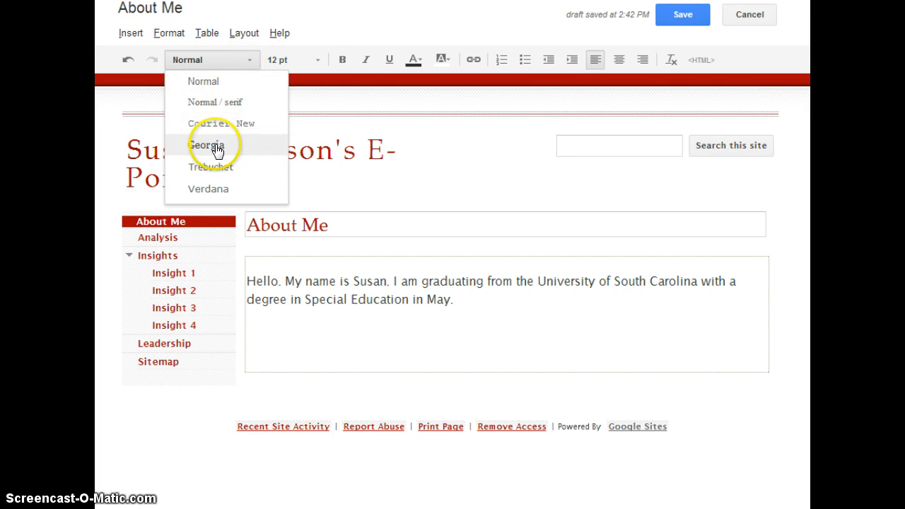
{"action": "left_click", "coordinate": [217, 147]}
Return the intro paragraph to the Normal font
{"action": "left_click_drag", "start_coordinate": [453, 300], "coordinate": [224, 279]}
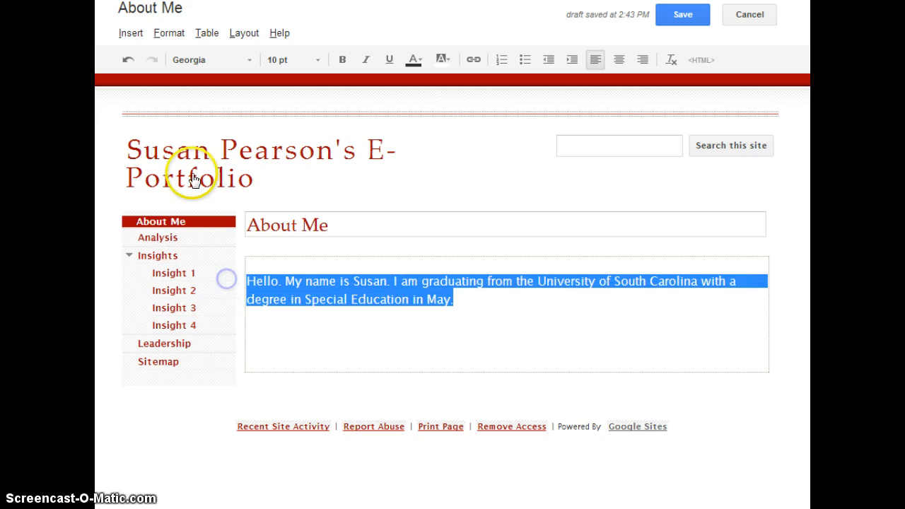
{"action": "left_click", "coordinate": [195, 60]}
{"action": "left_click", "coordinate": [209, 83]}
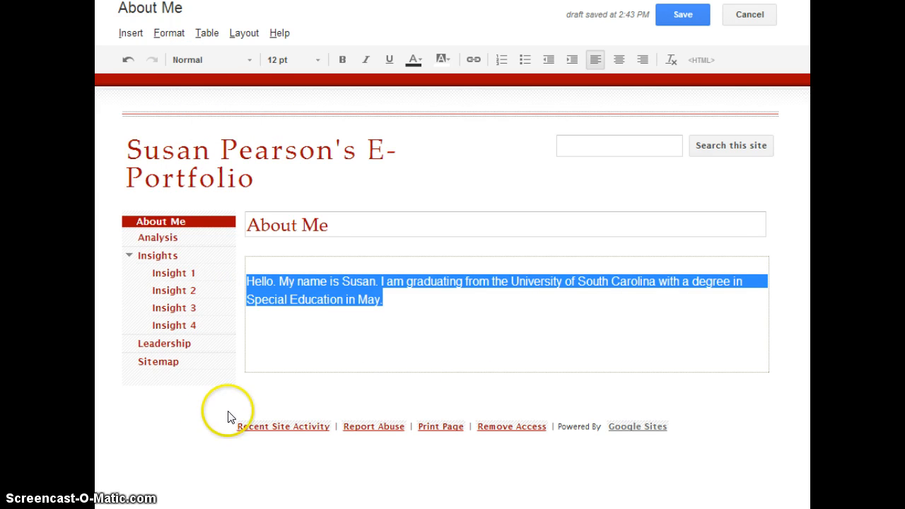
{"action": "left_click", "coordinate": [210, 422]}
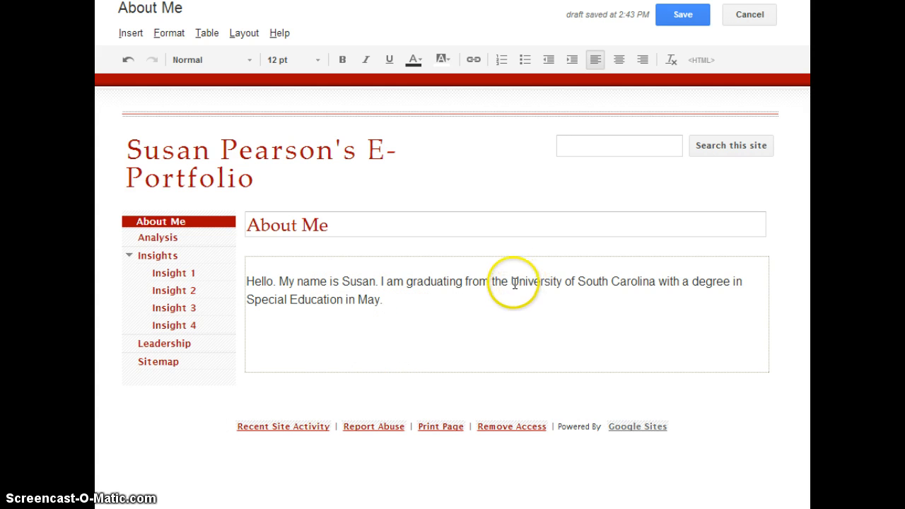
Bring up the Create Link settings for the phrase 'University of South Carolina'
{"action": "left_click_drag", "start_coordinate": [512, 282], "coordinate": [652, 284]}
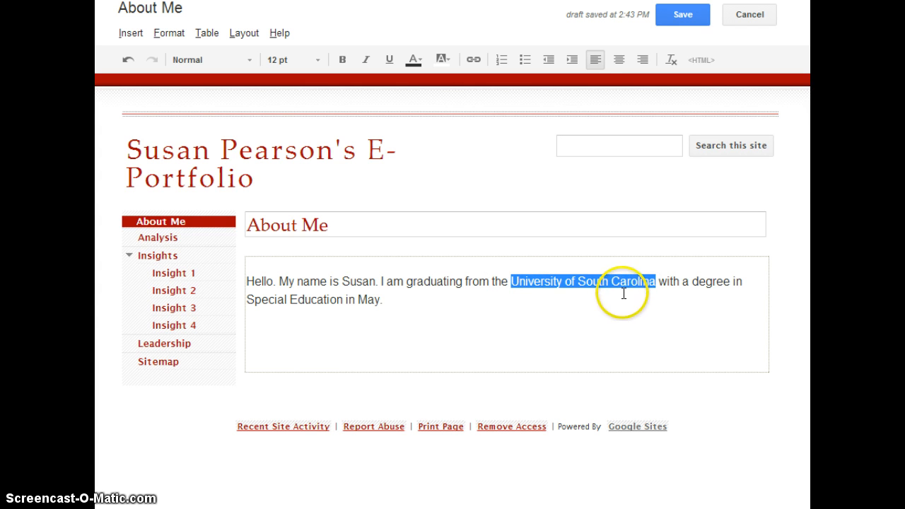
{"action": "right_click", "coordinate": [547, 282]}
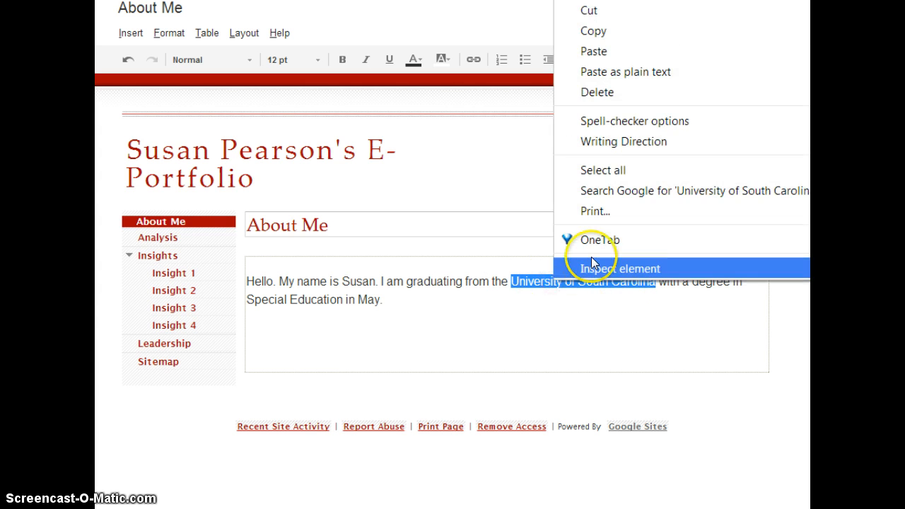
{"action": "left_click", "coordinate": [647, 31]}
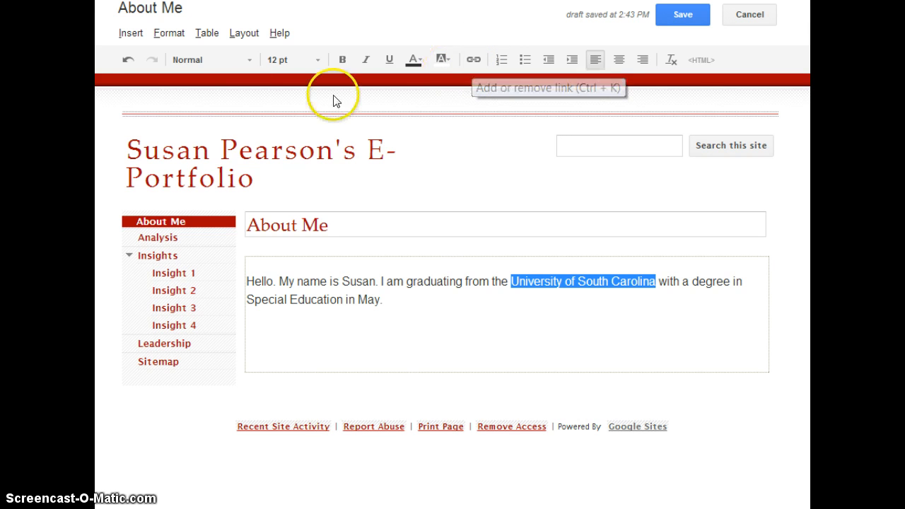
{"action": "left_click", "coordinate": [133, 40]}
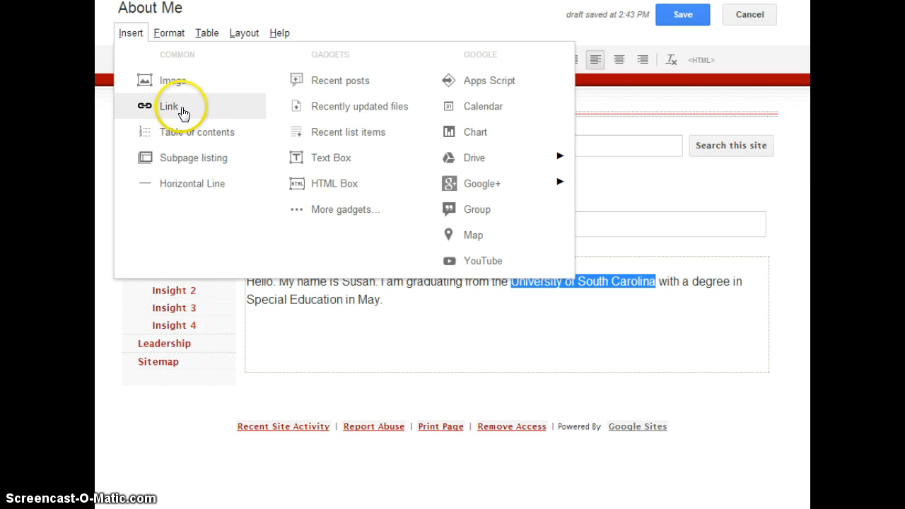
{"action": "left_click", "coordinate": [244, 33]}
{"action": "left_click", "coordinate": [373, 7]}
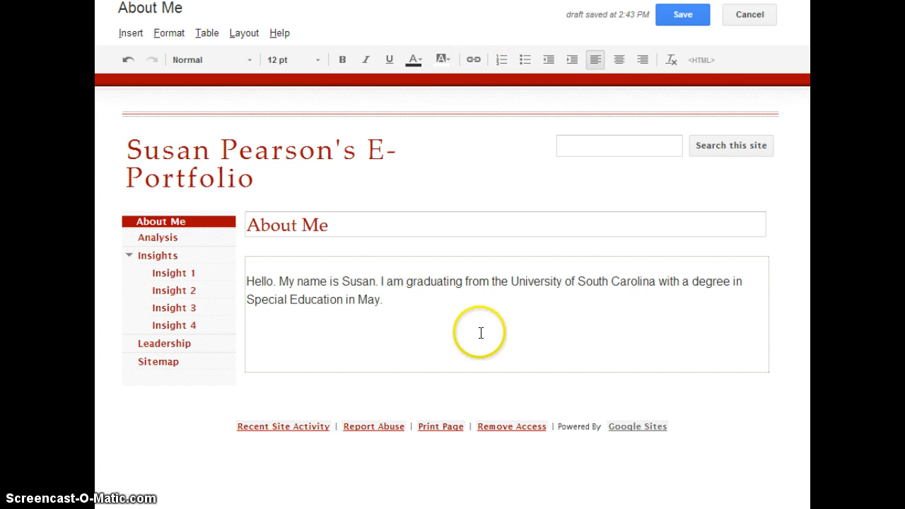
{"action": "left_click_drag", "start_coordinate": [510, 281], "coordinate": [653, 283]}
{"action": "left_click", "coordinate": [473, 60]}
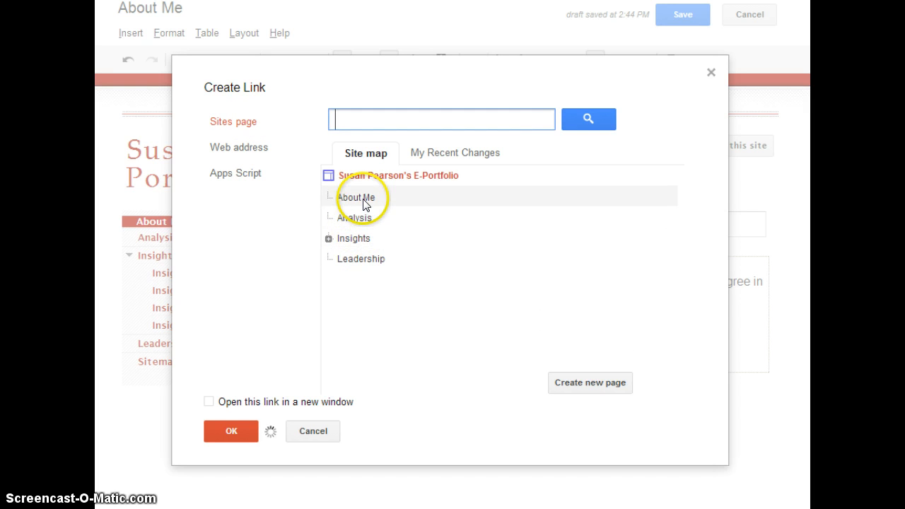
{"action": "left_click", "coordinate": [249, 151]}
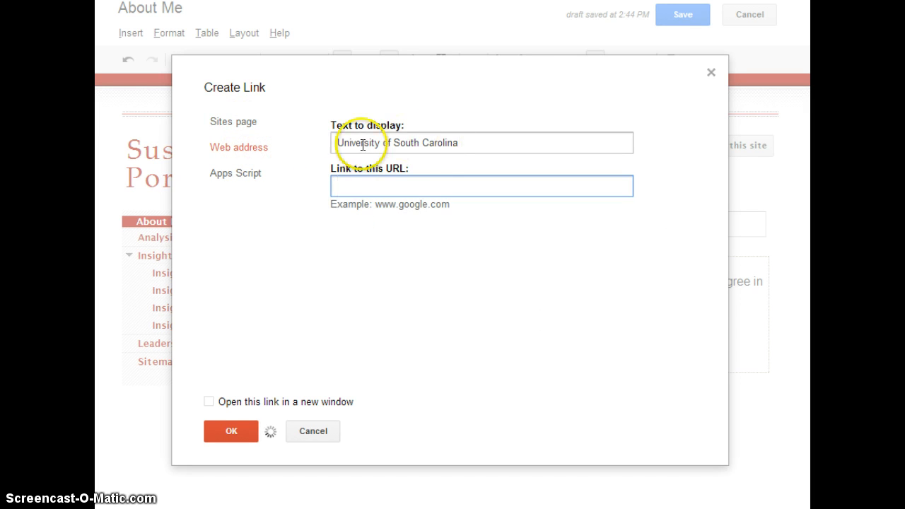
{"action": "left_click", "coordinate": [381, 192]}
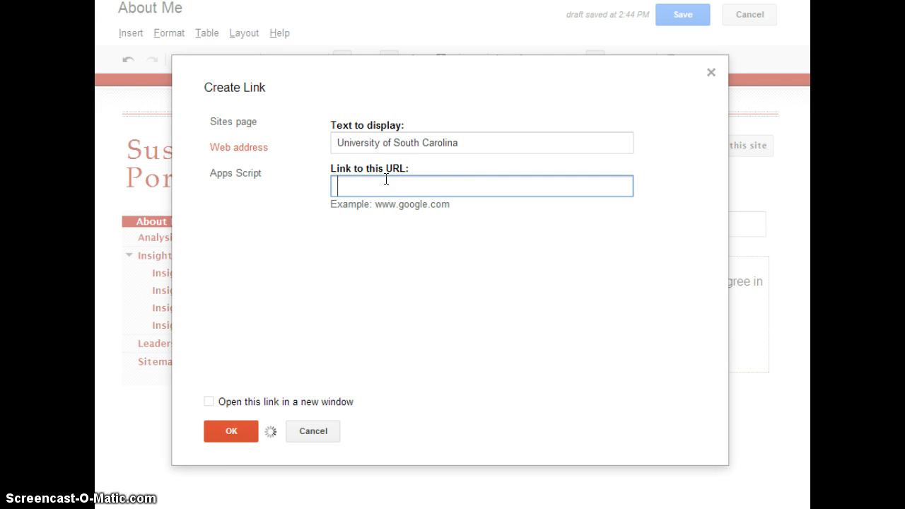
{"action": "key", "text": "ctrl+v"}
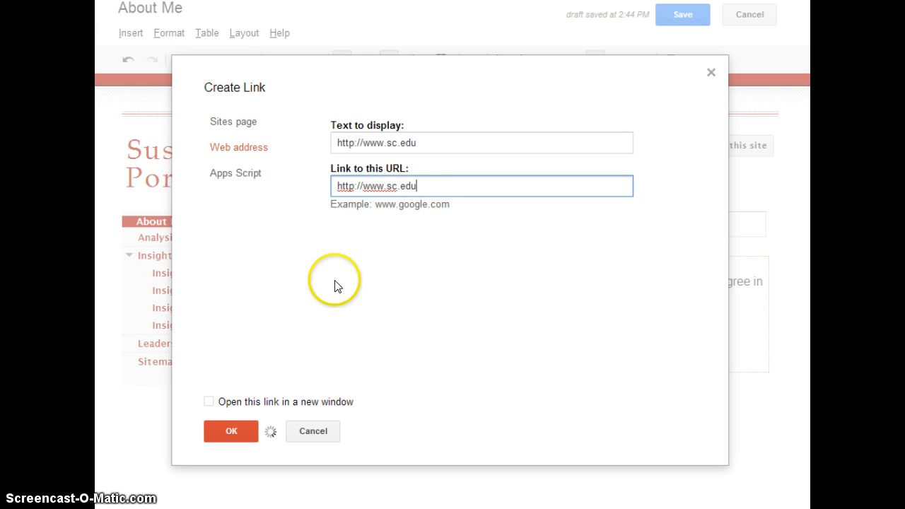
{"action": "left_click", "coordinate": [377, 340]}
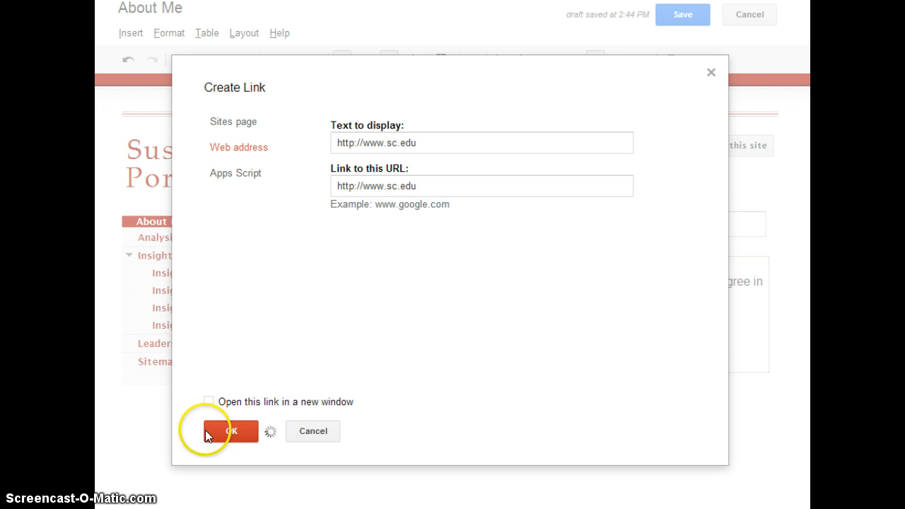
{"action": "left_click", "coordinate": [235, 429]}
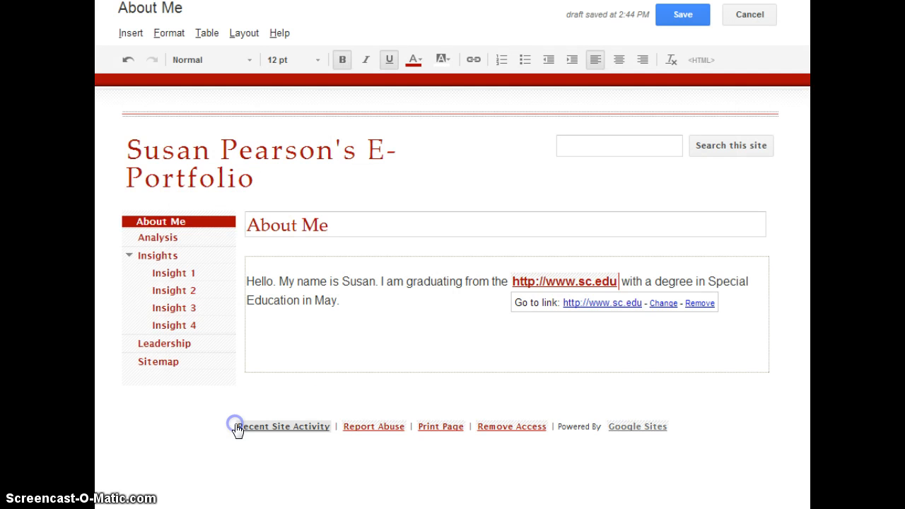
Put the cursor on the empty line below the intro paragraph and show the Insert menu
{"action": "left_click", "coordinate": [408, 333]}
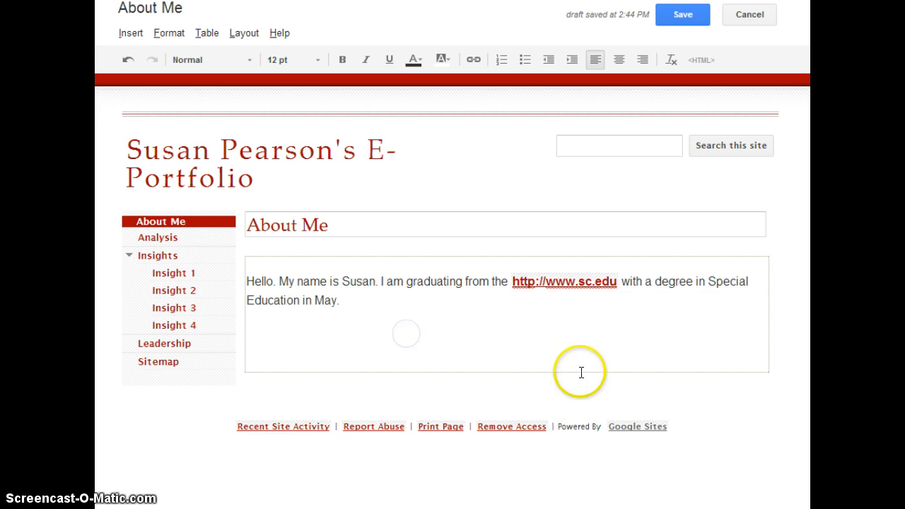
{"action": "left_click", "coordinate": [622, 280]}
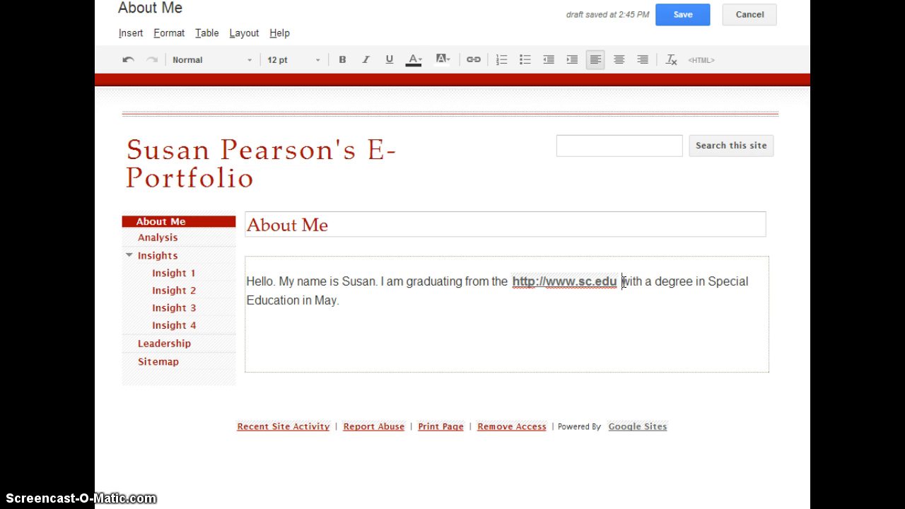
{"action": "left_click", "coordinate": [458, 334]}
{"action": "left_click", "coordinate": [253, 324]}
{"action": "left_click", "coordinate": [318, 333]}
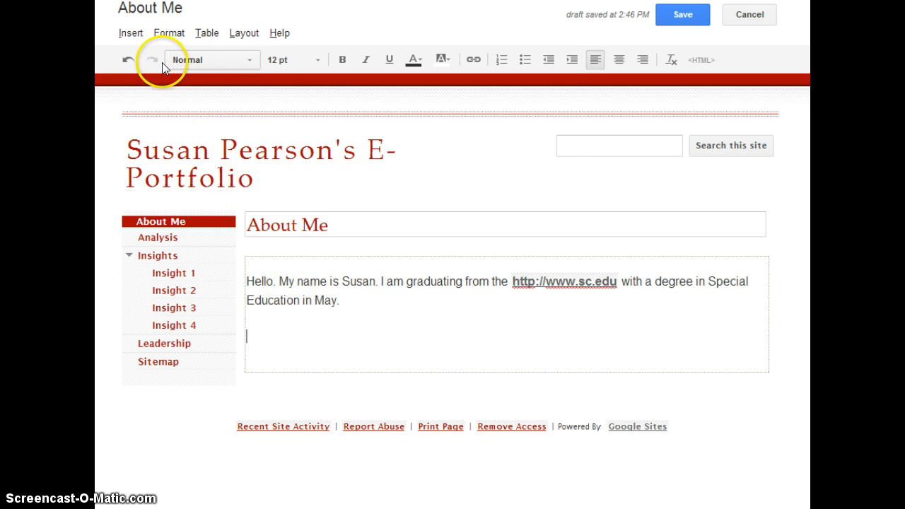
{"action": "left_click", "coordinate": [128, 34]}
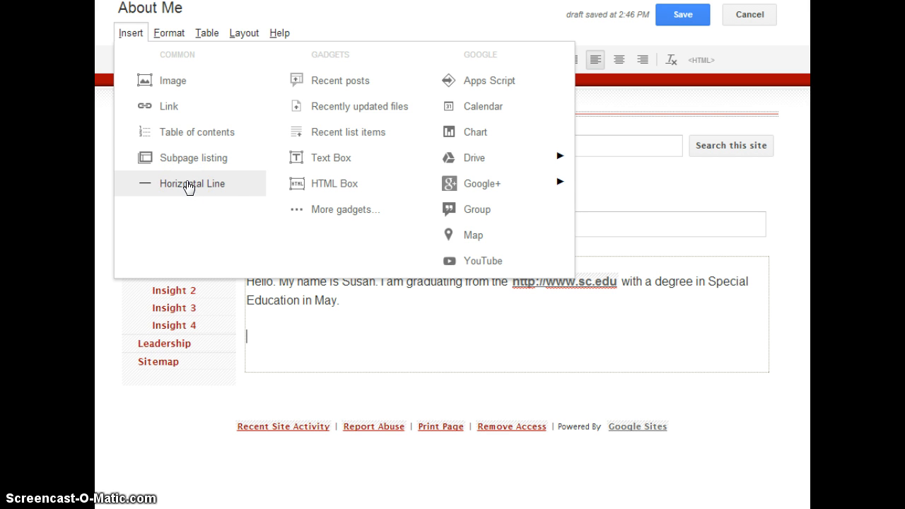
Start inserting an image and choose to upload one from the computer
{"action": "left_click", "coordinate": [174, 82]}
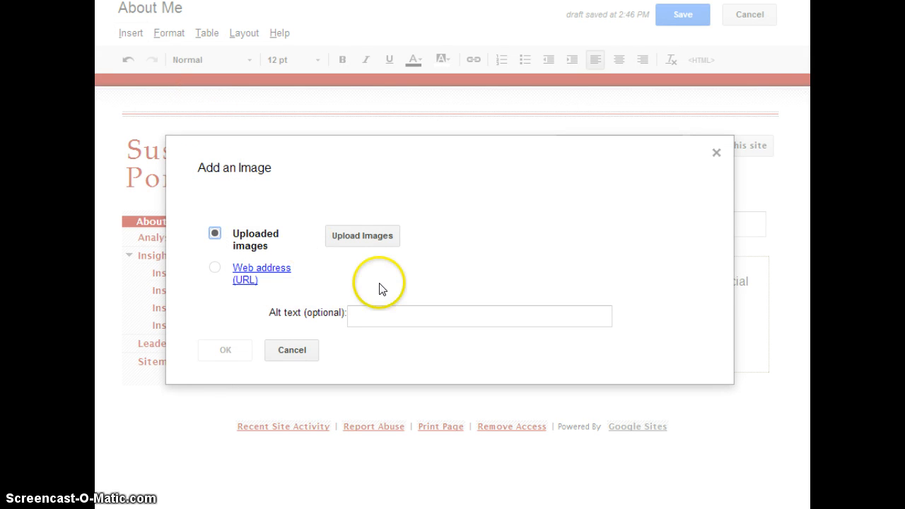
{"action": "left_click", "coordinate": [361, 240]}
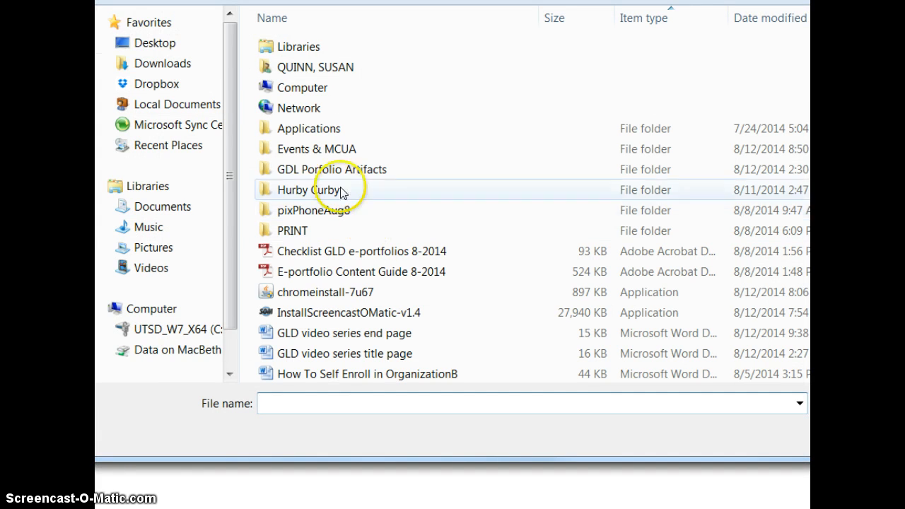
Upload Cockywaving.JPG from the Desktop's GDL Porfolio Artifacts folder
{"action": "left_click", "coordinate": [145, 44]}
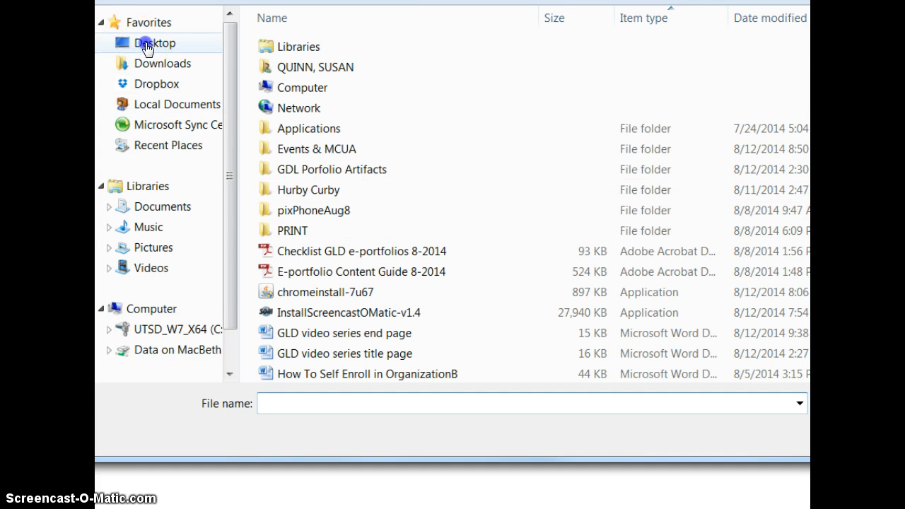
{"action": "mouse_move", "coordinate": [155, 44]}
{"action": "left_mouse_down"}
{"action": "mouse_move", "coordinate": [195, 50]}
{"action": "mouse_move", "coordinate": [140, 27]}
{"action": "mouse_move", "coordinate": [144, 46]}
{"action": "left_mouse_up"}
{"action": "left_click", "coordinate": [357, 172]}
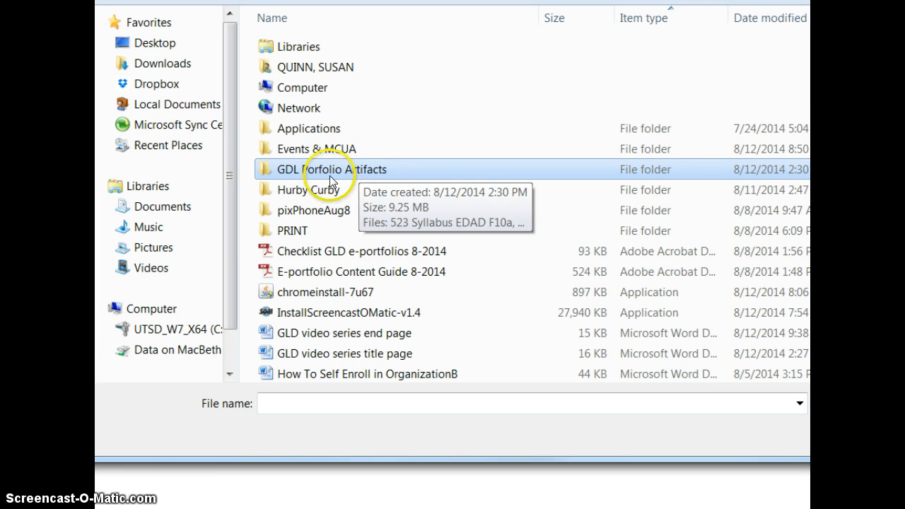
{"action": "left_click", "coordinate": [297, 173]}
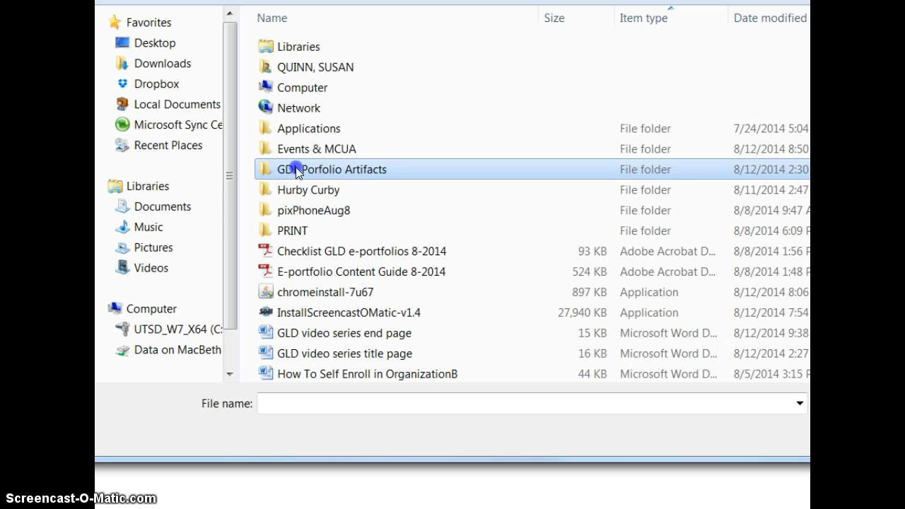
{"action": "double_click", "coordinate": [263, 170]}
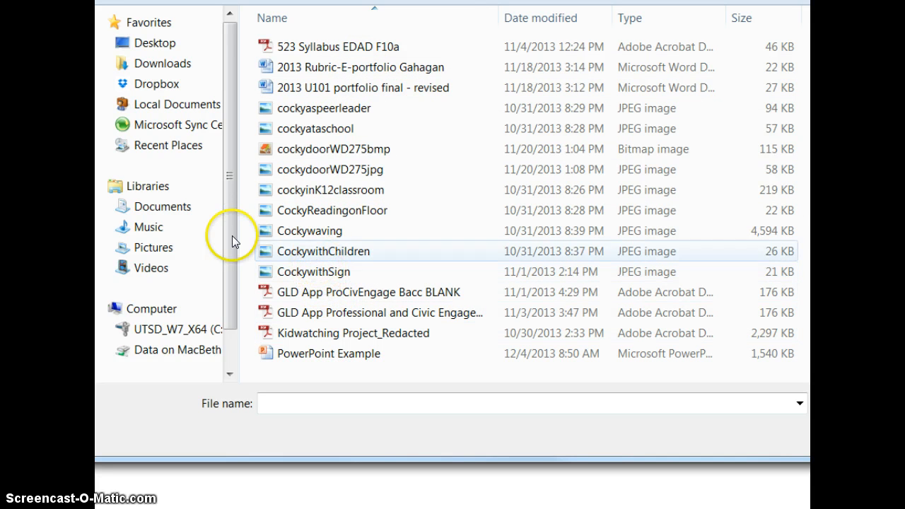
{"action": "left_click", "coordinate": [291, 239]}
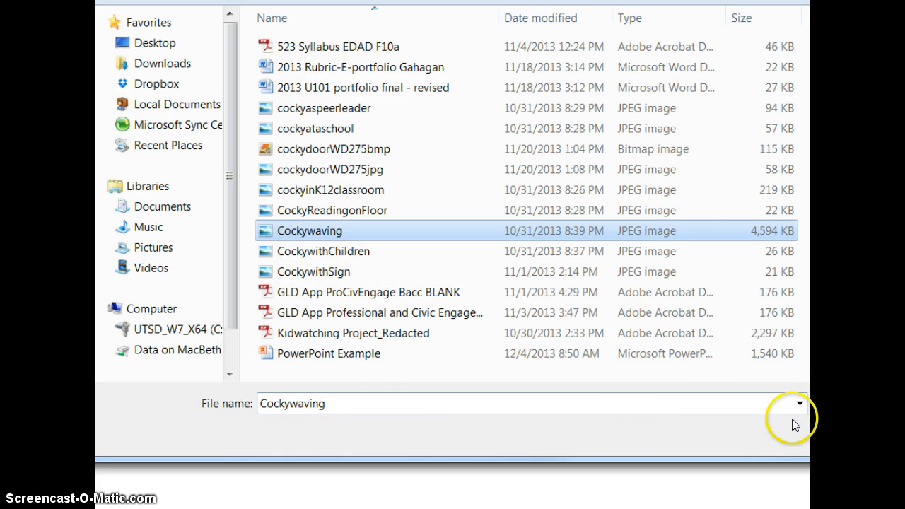
{"action": "key", "text": "Return"}
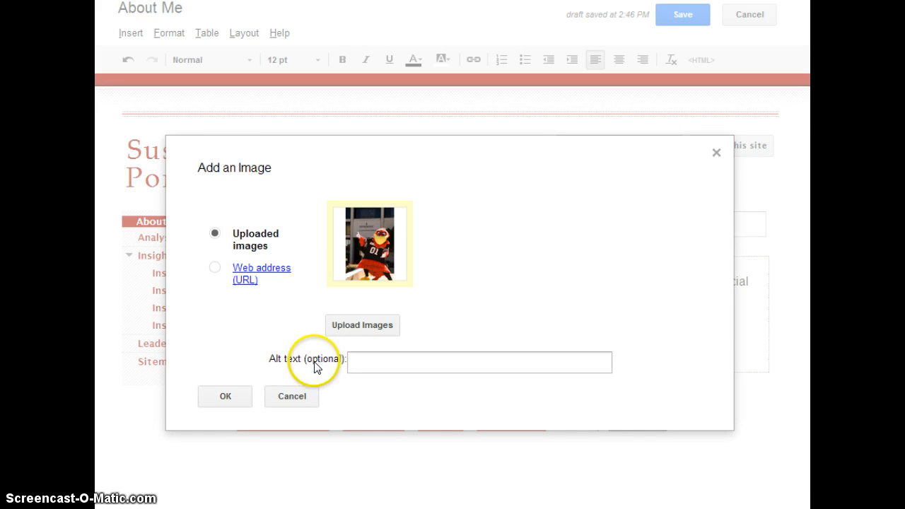
Give the photo the alt text 'USC mascot Cocky waving' and insert it into the page
{"action": "left_click", "coordinate": [359, 362]}
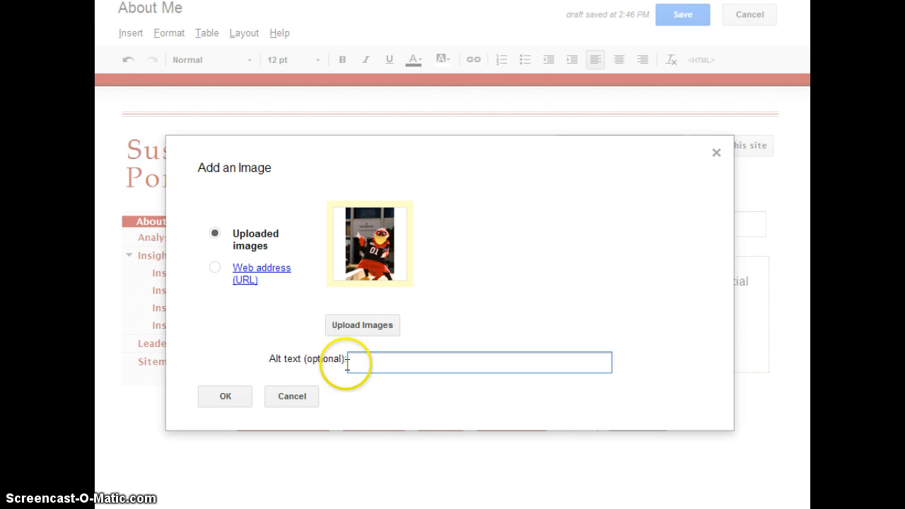
{"action": "left_click", "coordinate": [352, 361]}
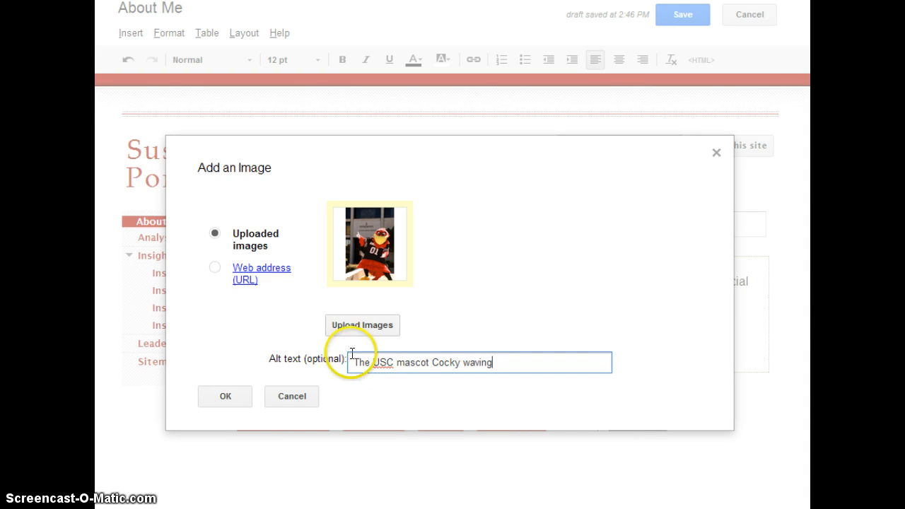
{"action": "left_click_drag", "start_coordinate": [373, 362], "coordinate": [326, 369]}
{"action": "key", "text": "BackSpace"}
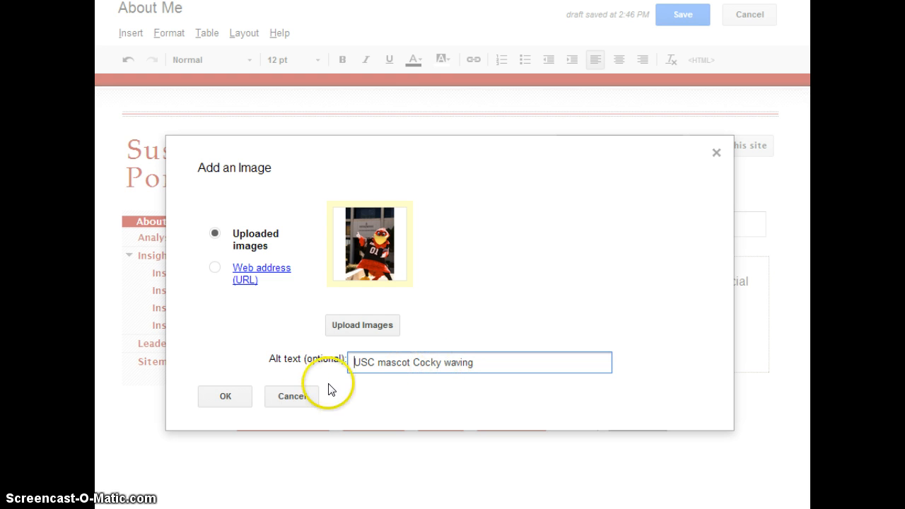
{"action": "left_click", "coordinate": [226, 396]}
{"action": "left_click", "coordinate": [259, 380]}
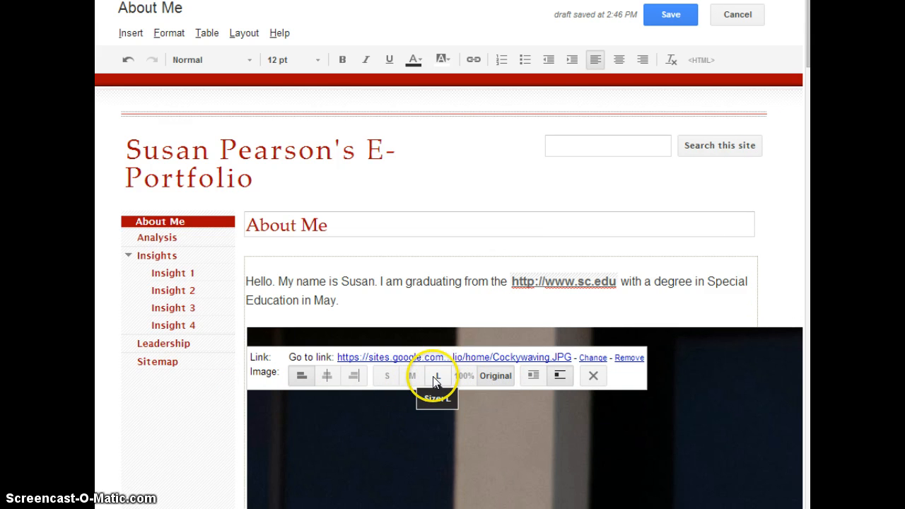
Resize the mascot photo to the small (S) size
{"action": "left_click", "coordinate": [412, 375]}
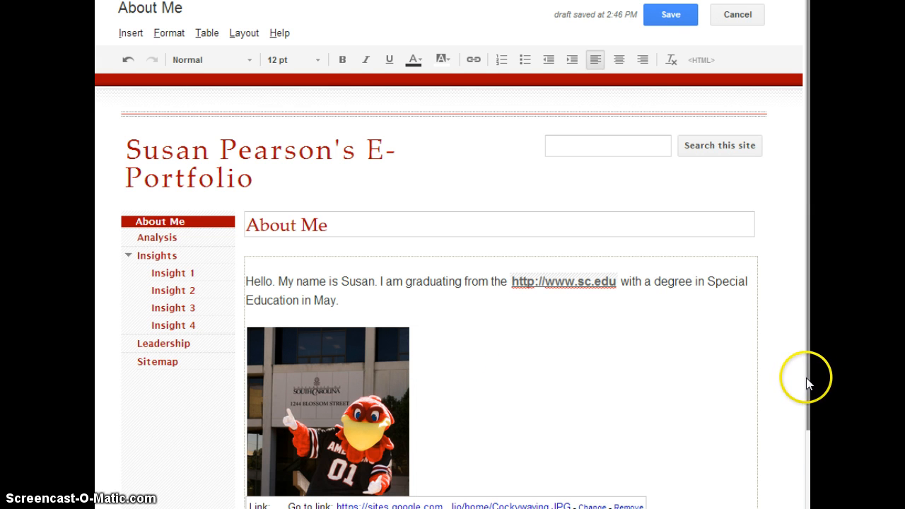
{"action": "left_click_drag", "start_coordinate": [808, 379], "coordinate": [811, 500]}
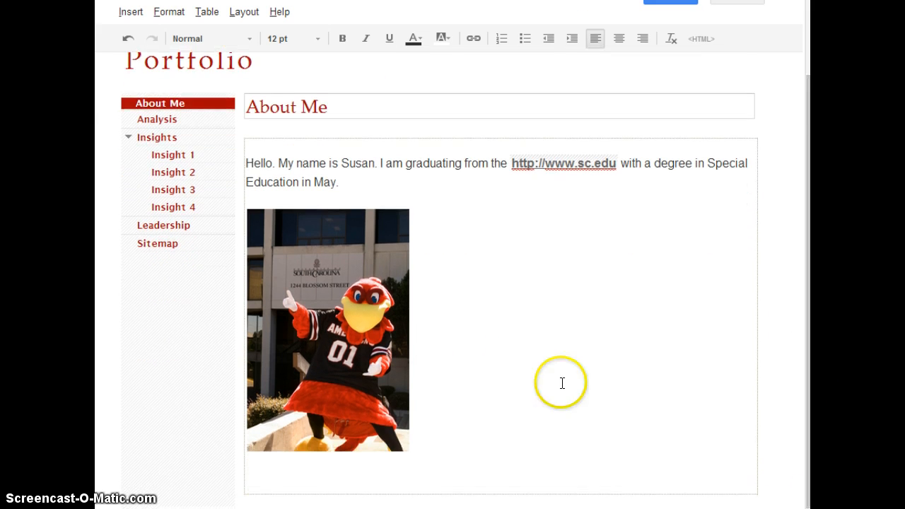
{"action": "left_click", "coordinate": [325, 323]}
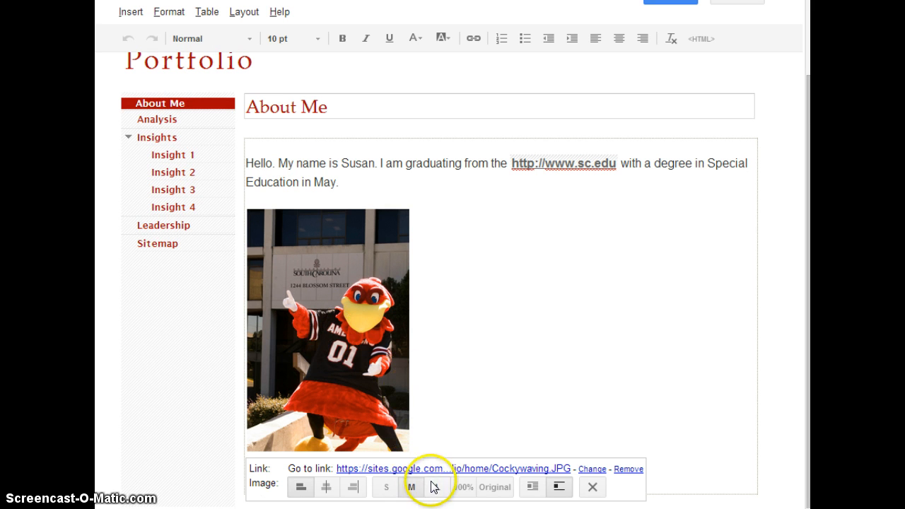
{"action": "left_click", "coordinate": [386, 488]}
{"action": "left_click", "coordinate": [437, 321]}
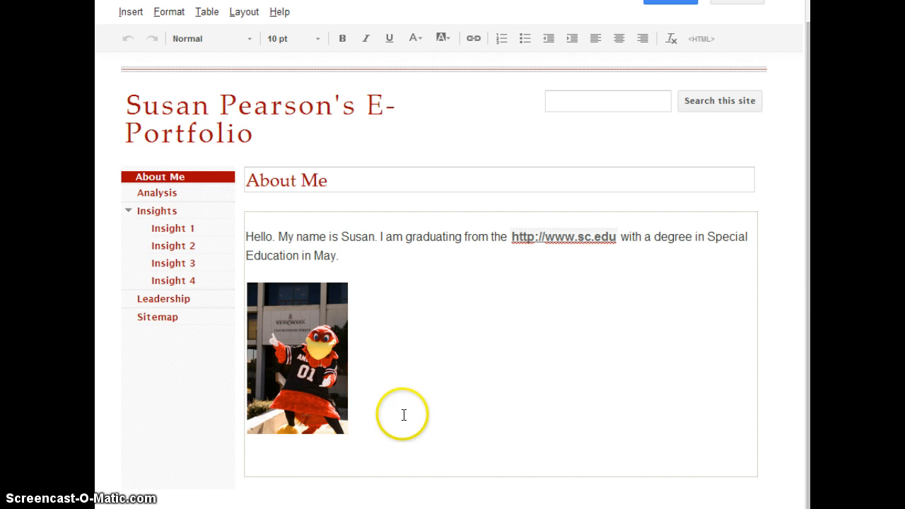
{"action": "left_click", "coordinate": [291, 327]}
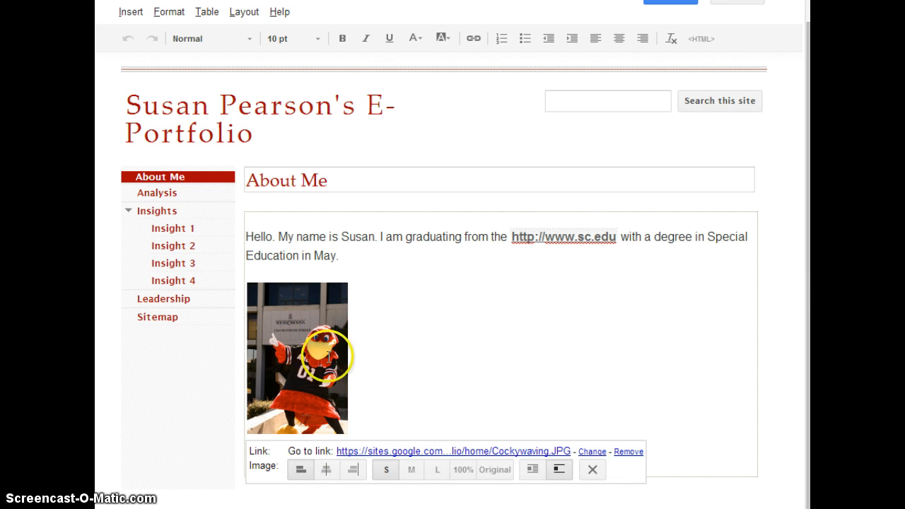
{"action": "left_click", "coordinate": [290, 338]}
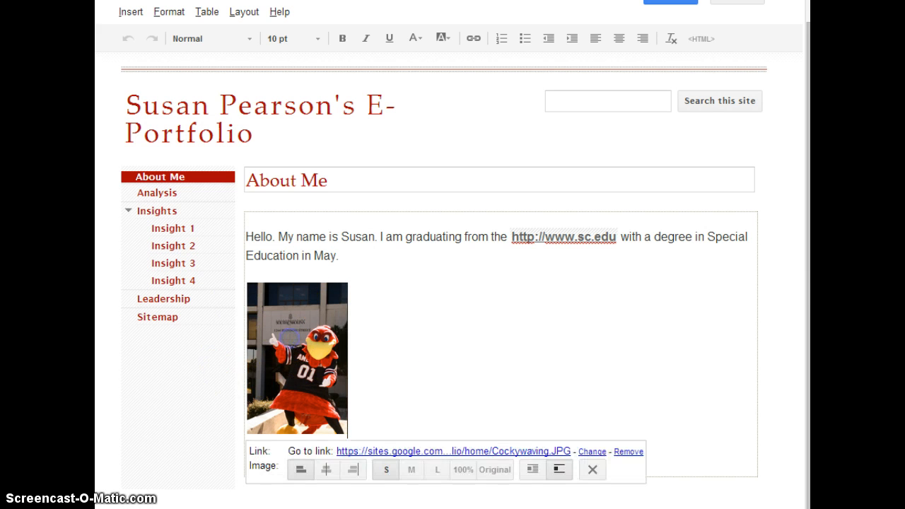
Center the mascot photo with text wrapping turned off
{"action": "left_click", "coordinate": [326, 469]}
{"action": "left_click", "coordinate": [646, 347]}
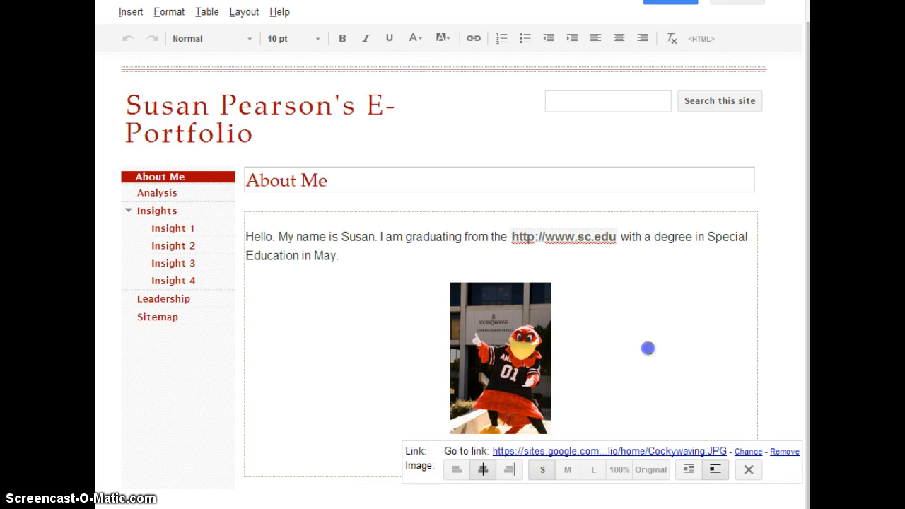
{"action": "left_click", "coordinate": [492, 390]}
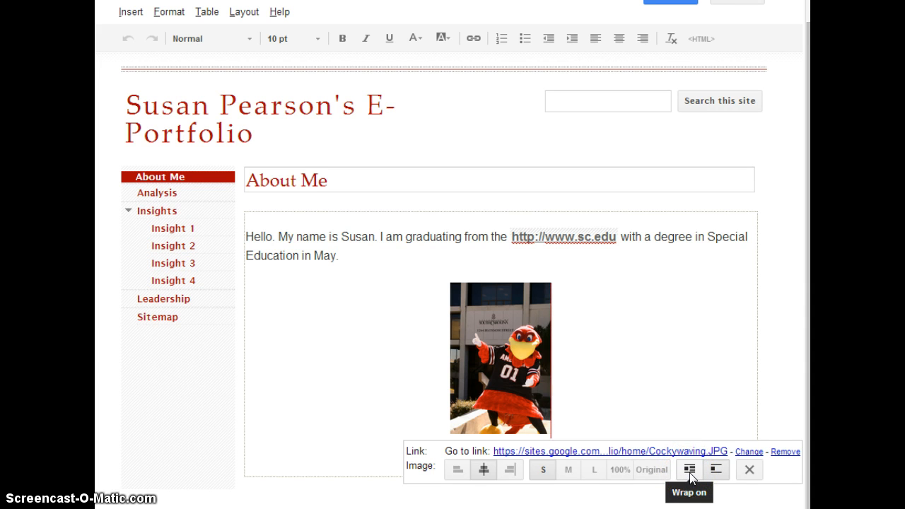
{"action": "left_click", "coordinate": [689, 470]}
{"action": "left_click", "coordinate": [721, 474]}
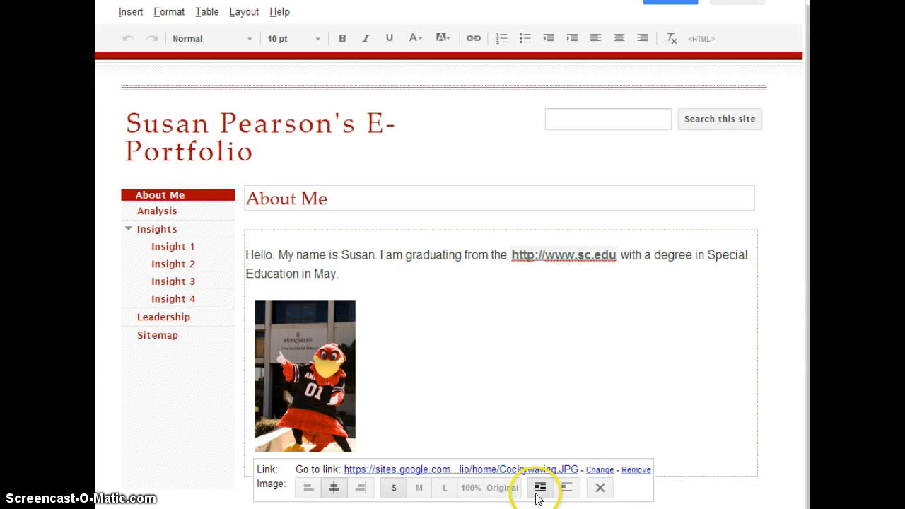
{"action": "left_click", "coordinate": [566, 487]}
{"action": "left_click", "coordinate": [619, 359]}
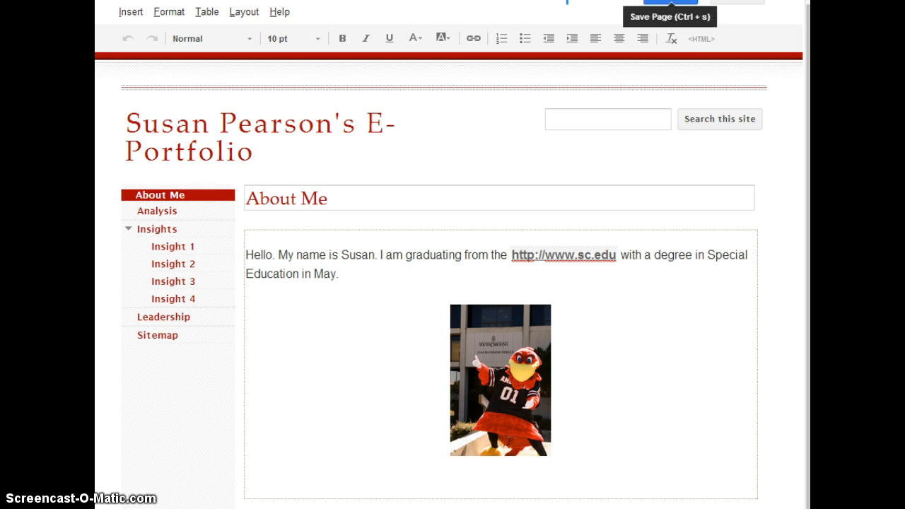
Save the About Me page and follow the sc.edu link to the university website
{"action": "left_click", "coordinate": [670, 2]}
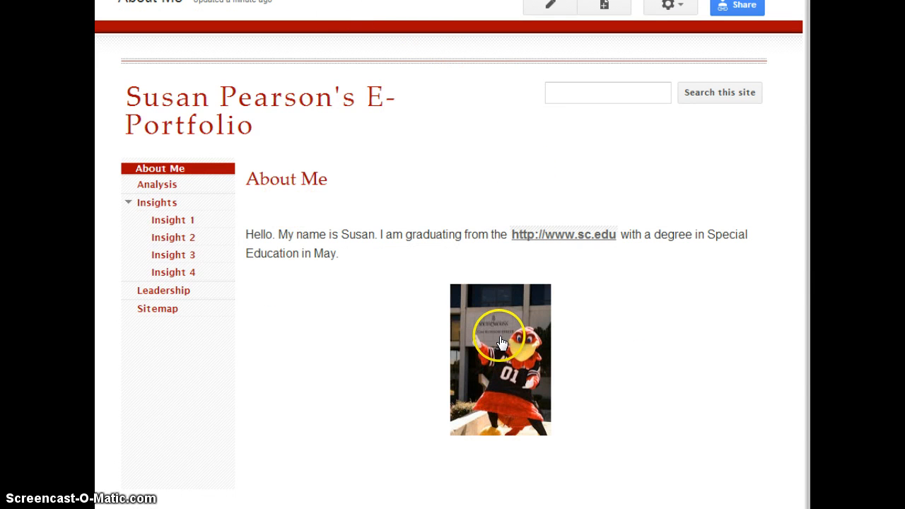
{"action": "left_click", "coordinate": [556, 236]}
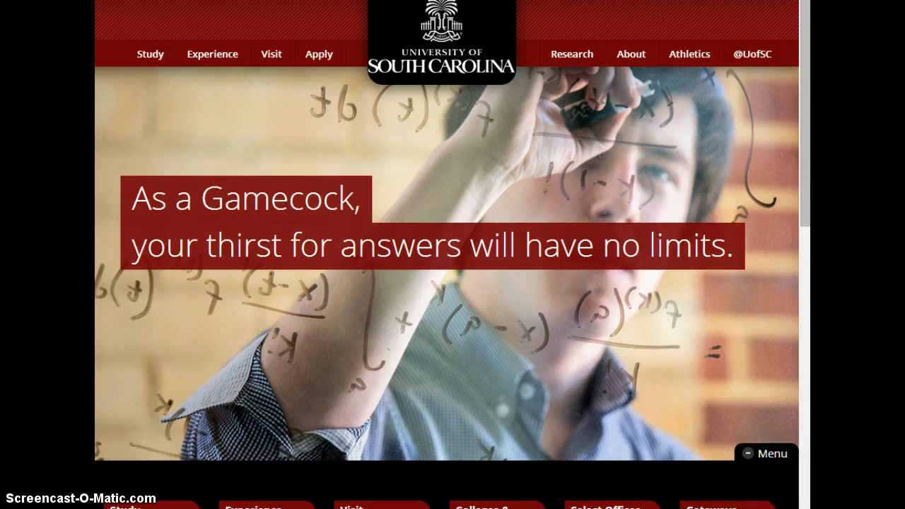
{"action": "right_click", "coordinate": [99, 0]}
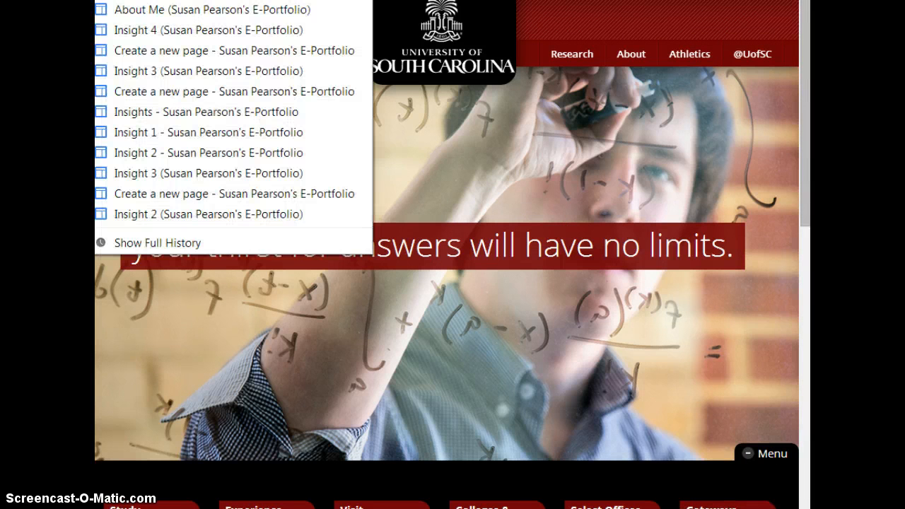